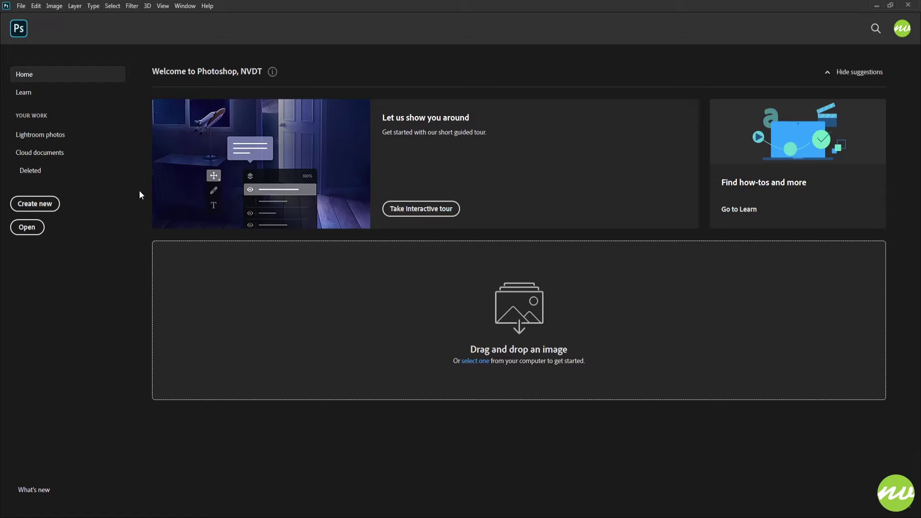
Step: Rename Layer 1 to 'BIOHAZARD Symbol', duplicate it, and invert the copy from black to white
left_click(7, 28)
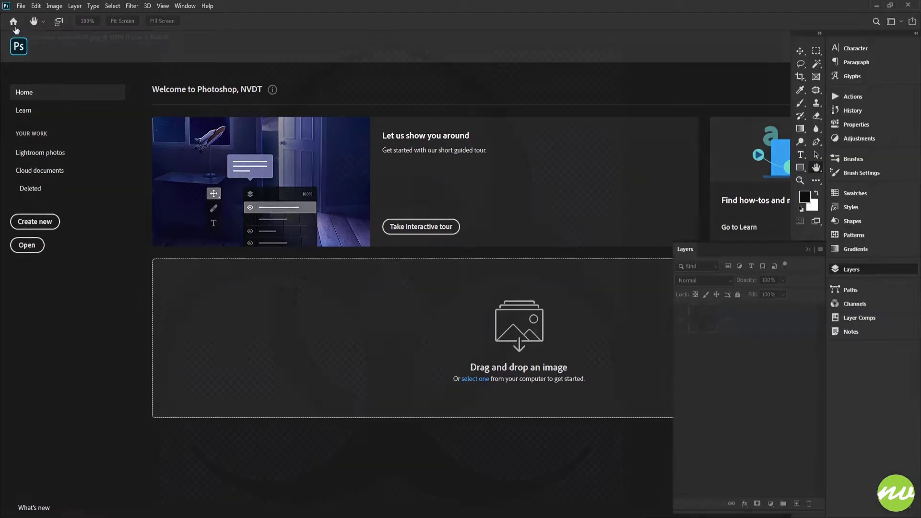
double_click(730, 319)
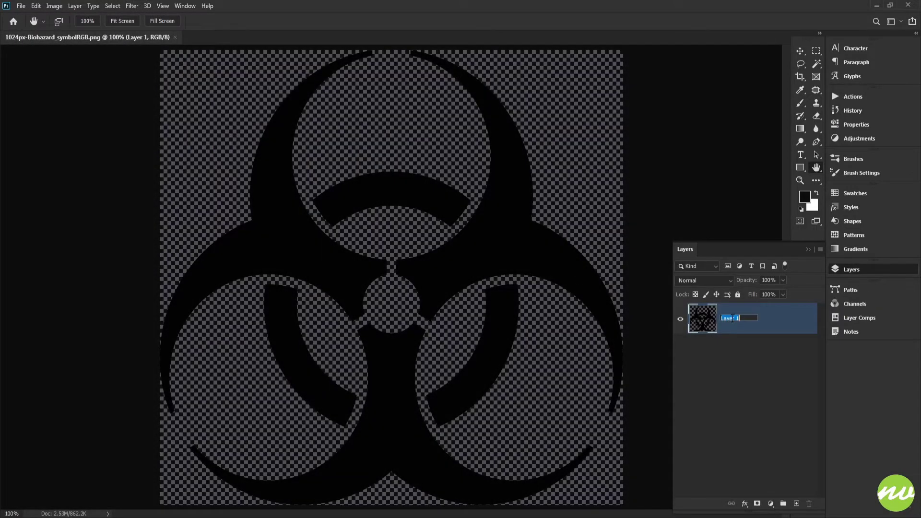
type("BIOHAZARD Symbol")
key("Return")
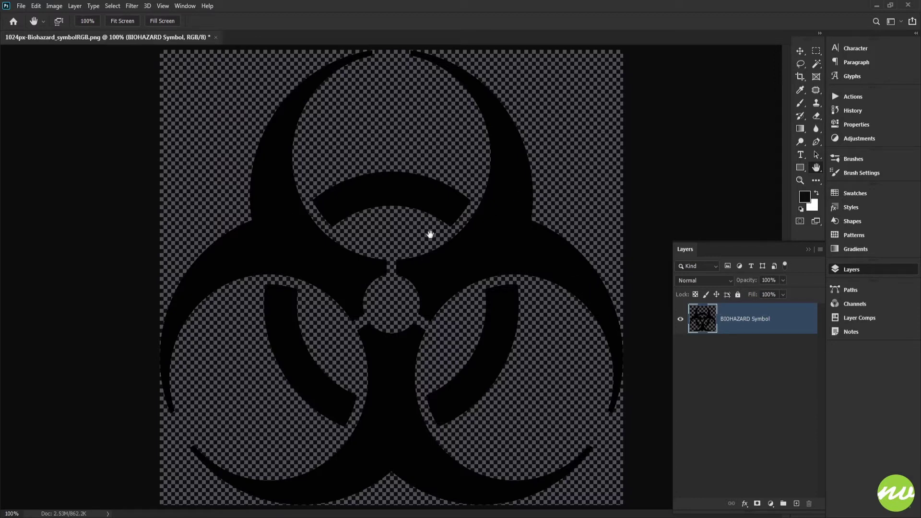
left_click_drag(743, 330, 798, 505)
key("ctrl+i")
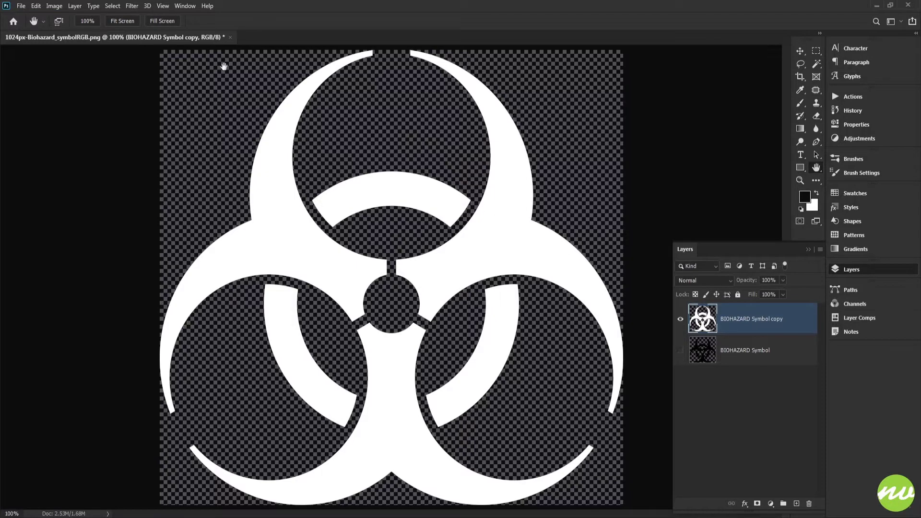
left_click(110, 23)
left_click(96, 21)
scroll(388, 171, "up", 3)
scroll(402, 143, "down", 3)
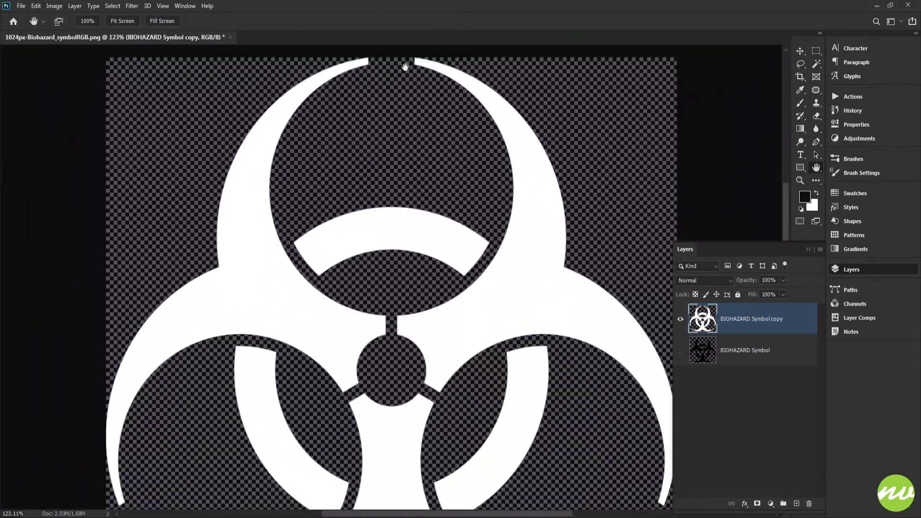
scroll(402, 135, "down", 2)
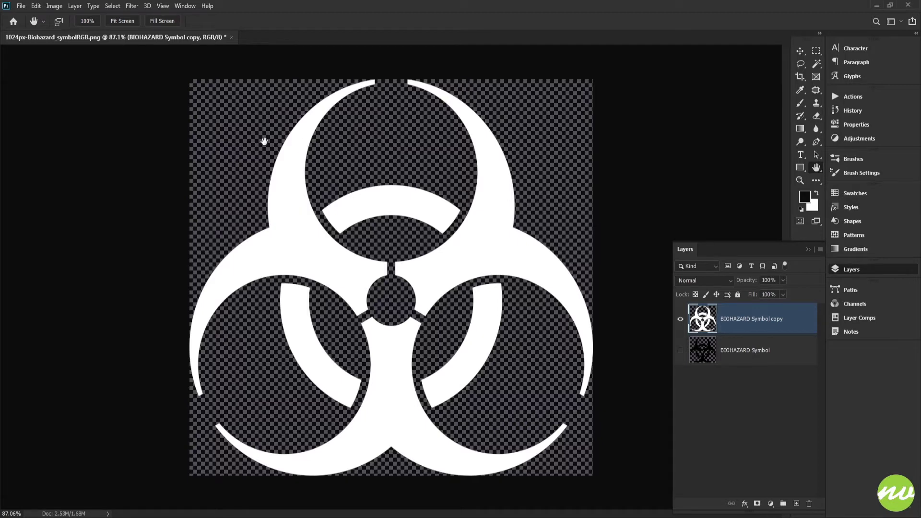
key("v")
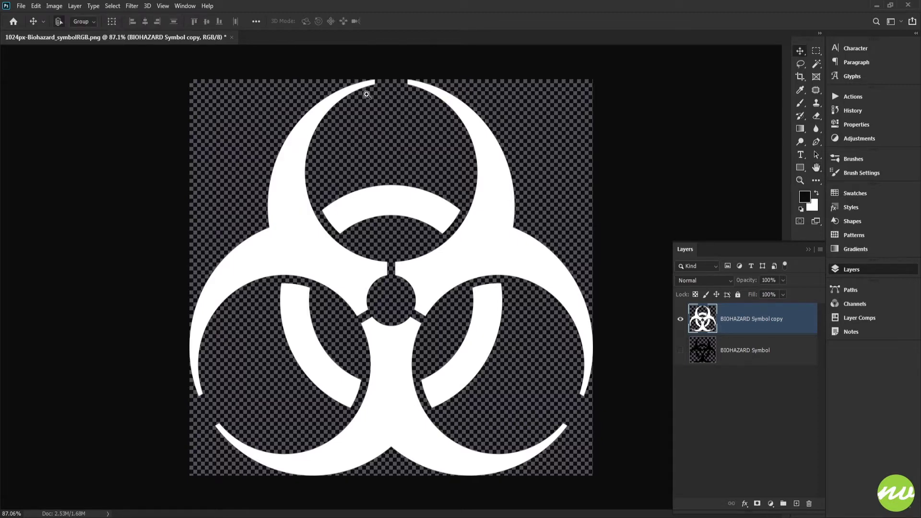
left_click_drag(365, 94, 353, 131)
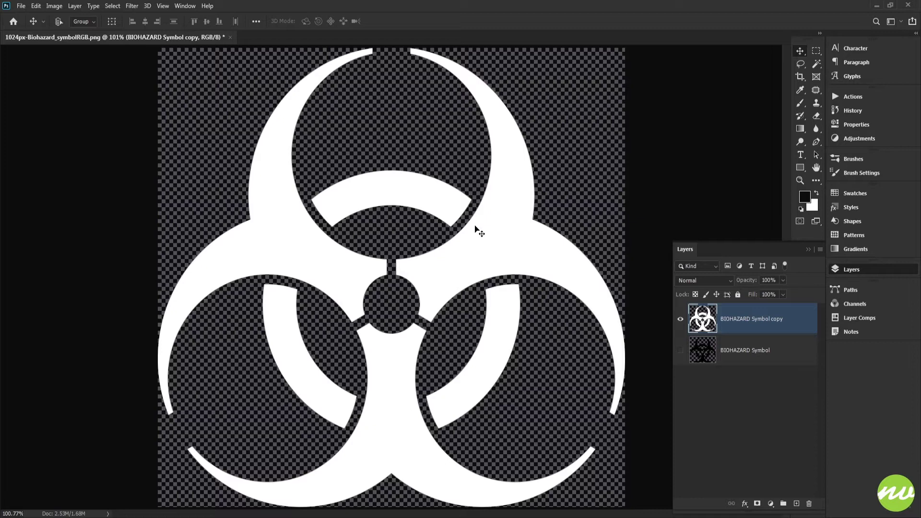
key("h")
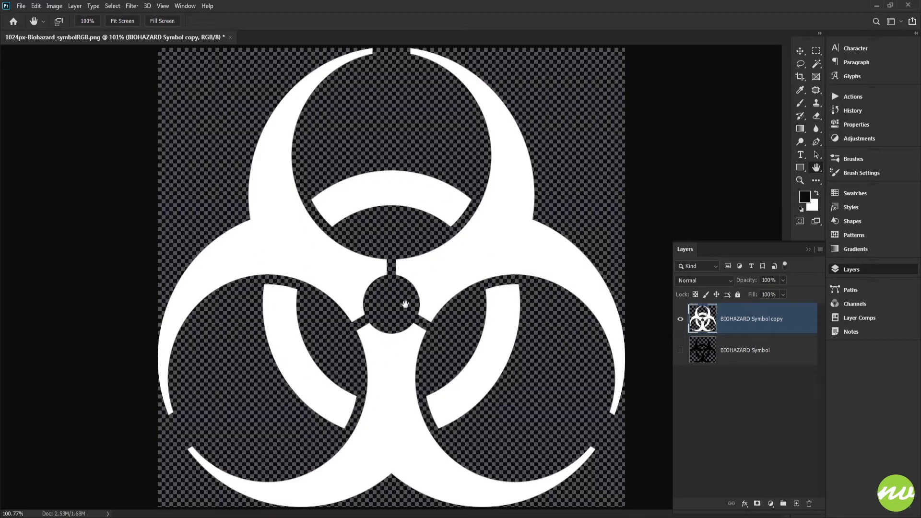
key("v")
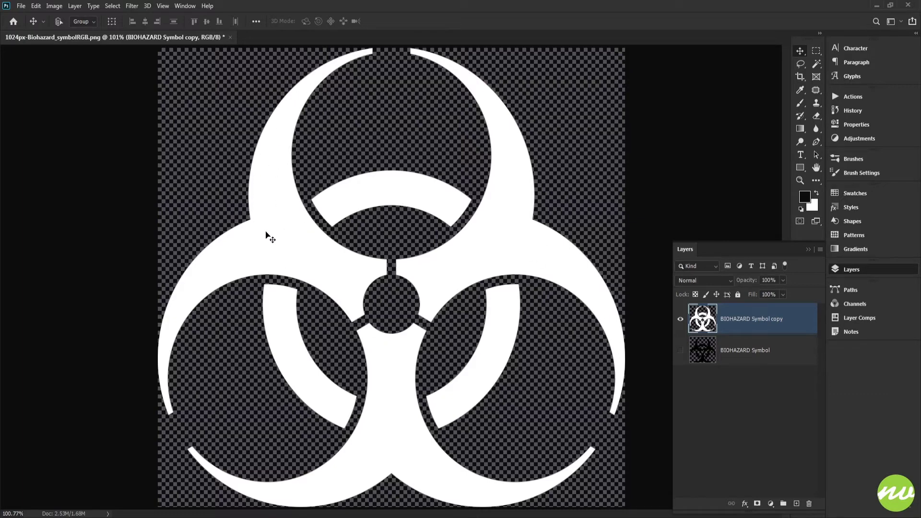
left_click_drag(209, 266, 214, 308)
left_click_drag(287, 367, 241, 251)
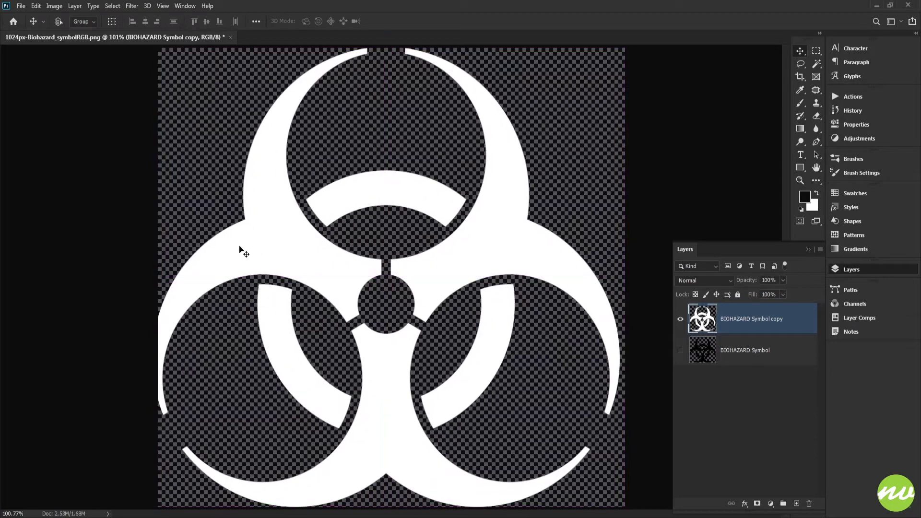
key("shift+Right")
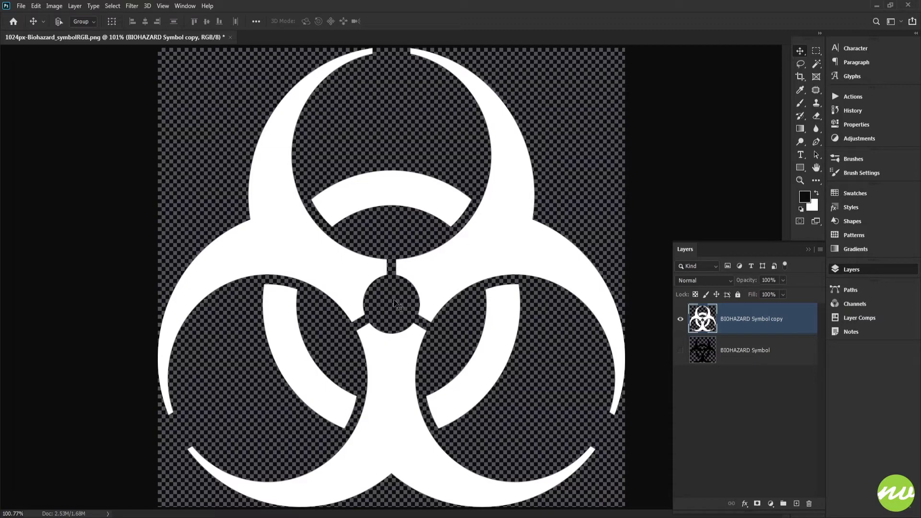
Step: Toggle the white BIOHAZARD Symbol copy layer off and back on to check it against transparency
key("h")
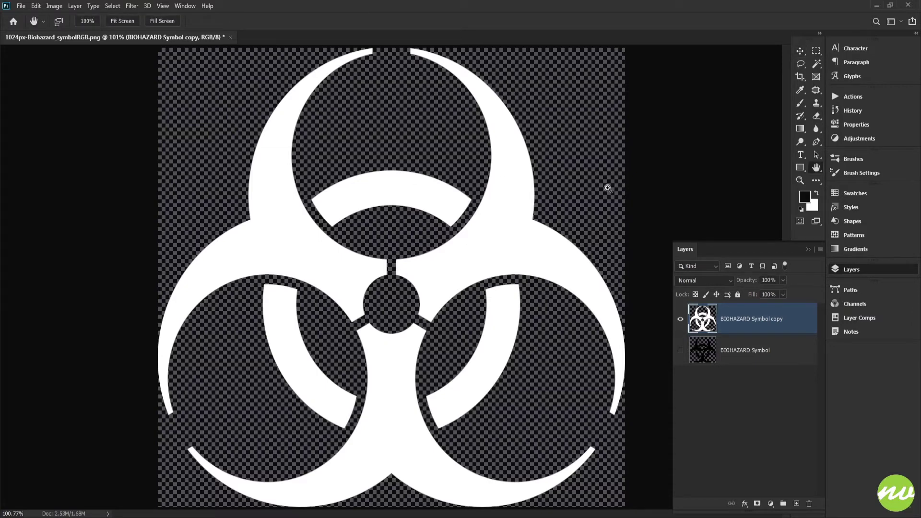
key("ctrl+minus")
key("ctrl+minus")
key("ctrl+1")
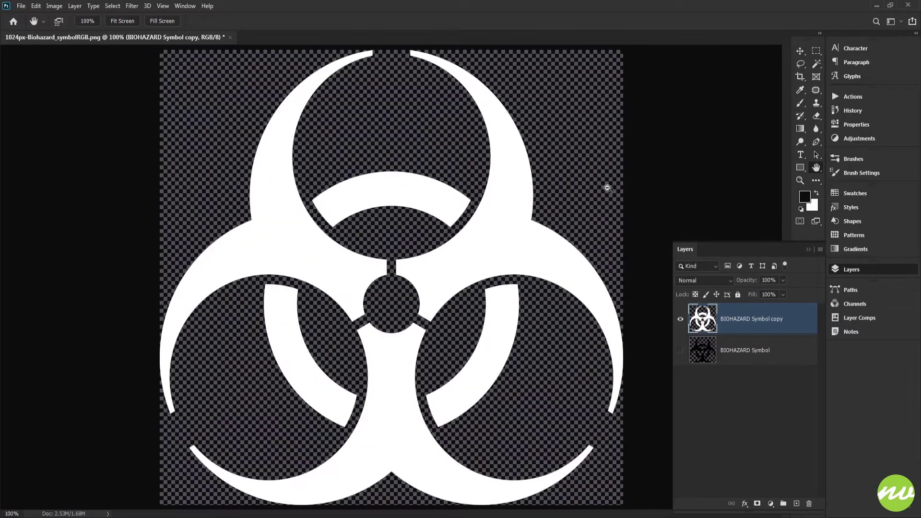
key("ctrl+minus")
key("ctrl+minus")
key("ctrl+1")
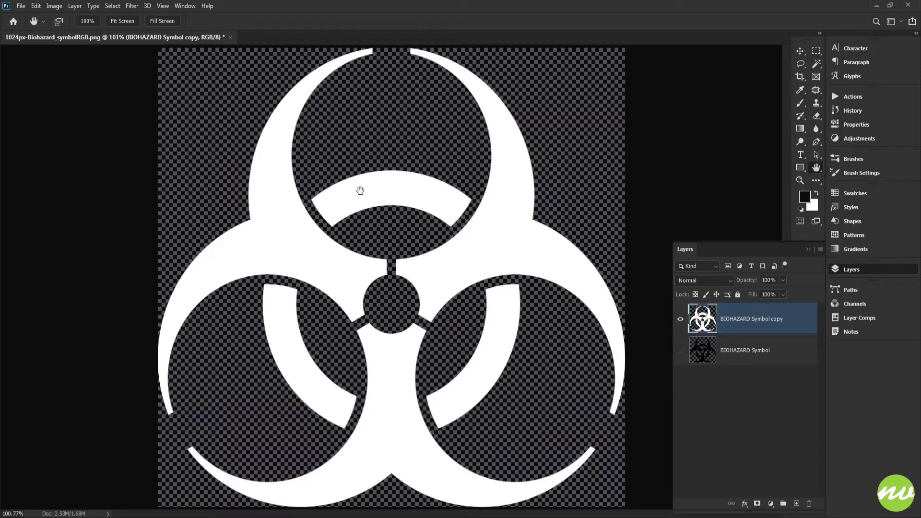
left_click(645, 188, "alt")
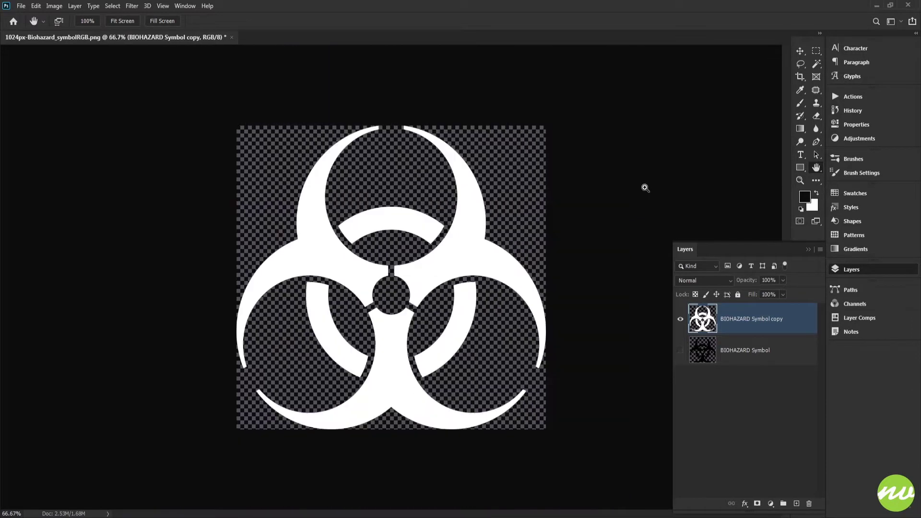
left_click(645, 187)
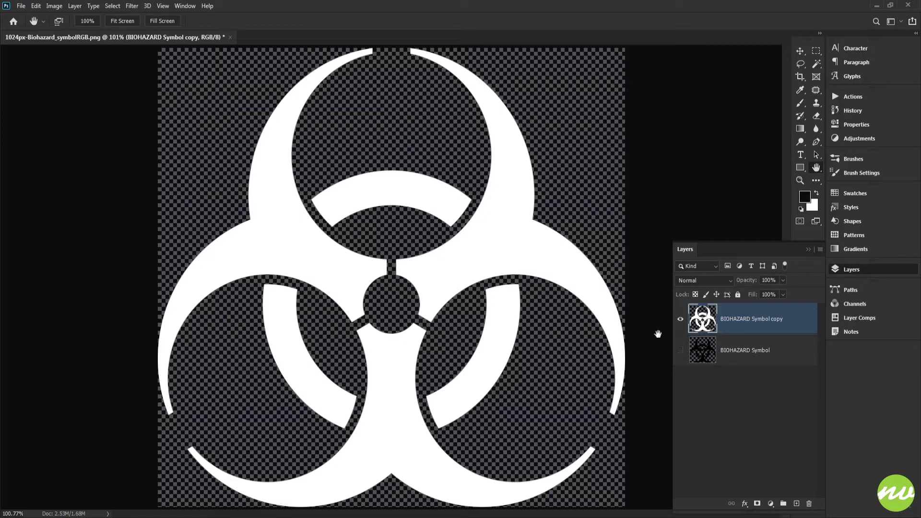
left_click(679, 319)
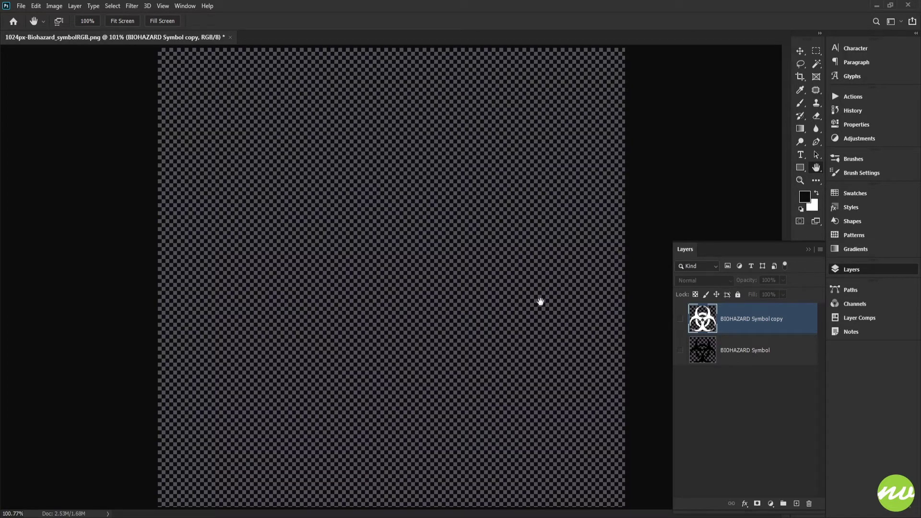
left_click(680, 319)
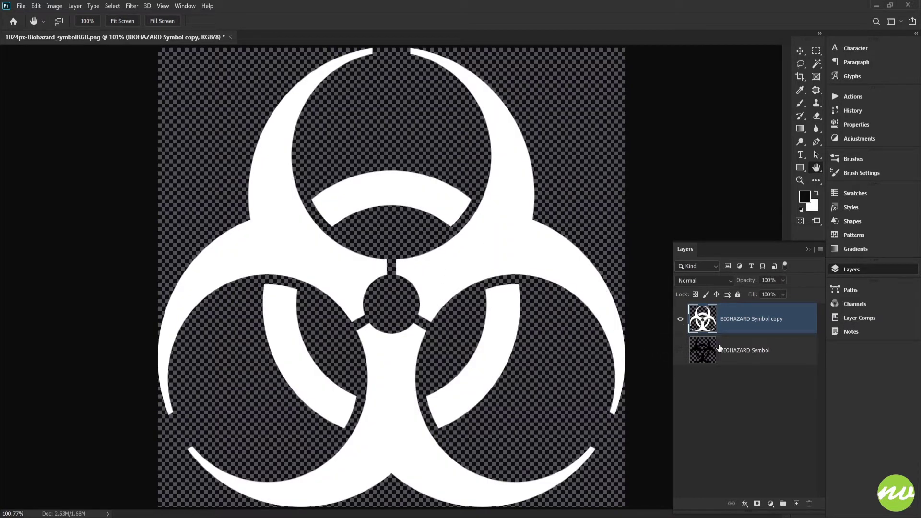
Step: Group both BIOHAZARD Symbol layers into a group named 'References'
left_click(734, 350, "shift")
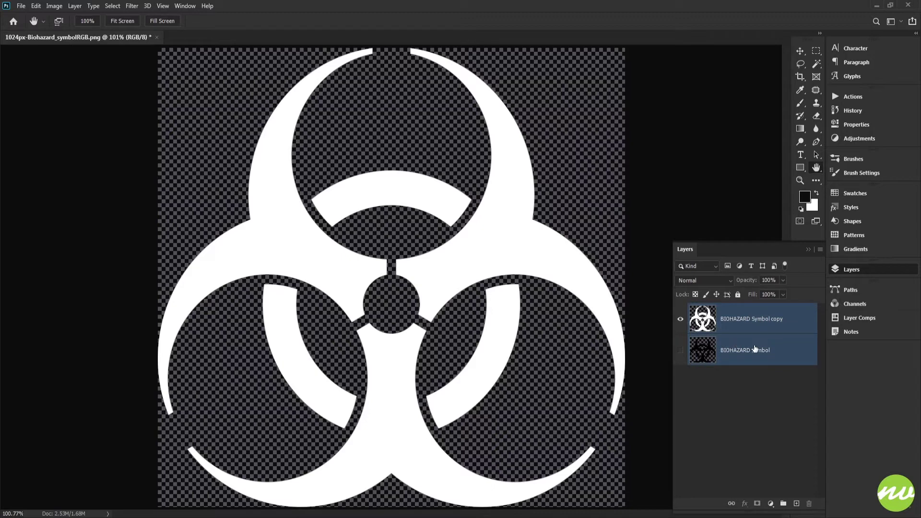
left_click(783, 503, "alt")
type("References")
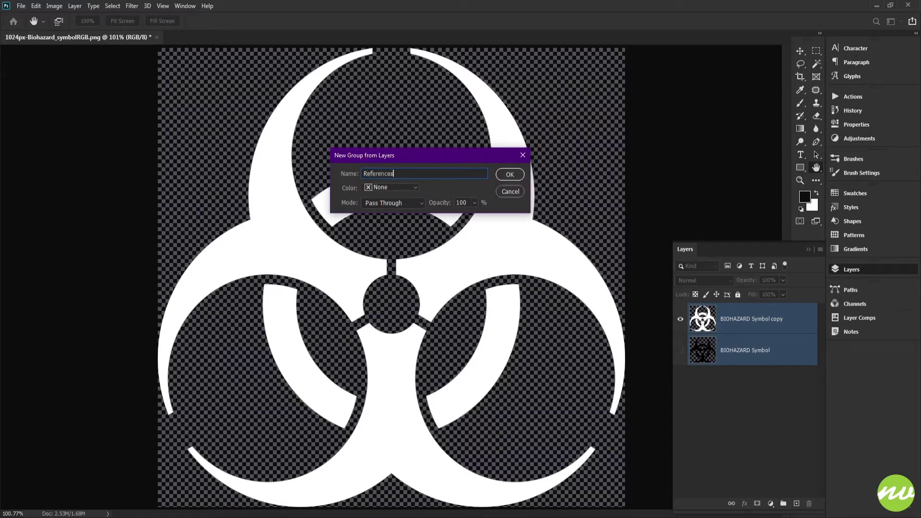
key("Return")
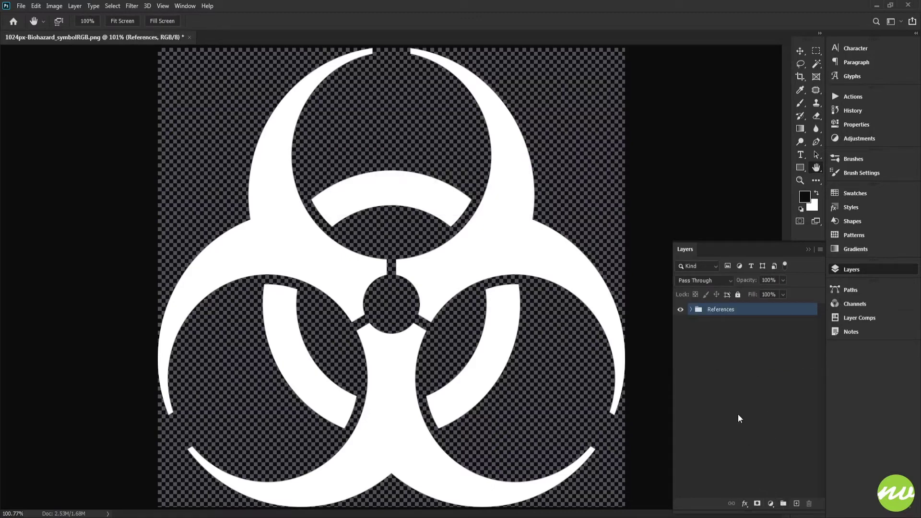
Step: Create a new empty group named 'BIOHAZARD Symbol' above References
left_click(783, 504, "alt")
type("BIOHAZARD ymbol")
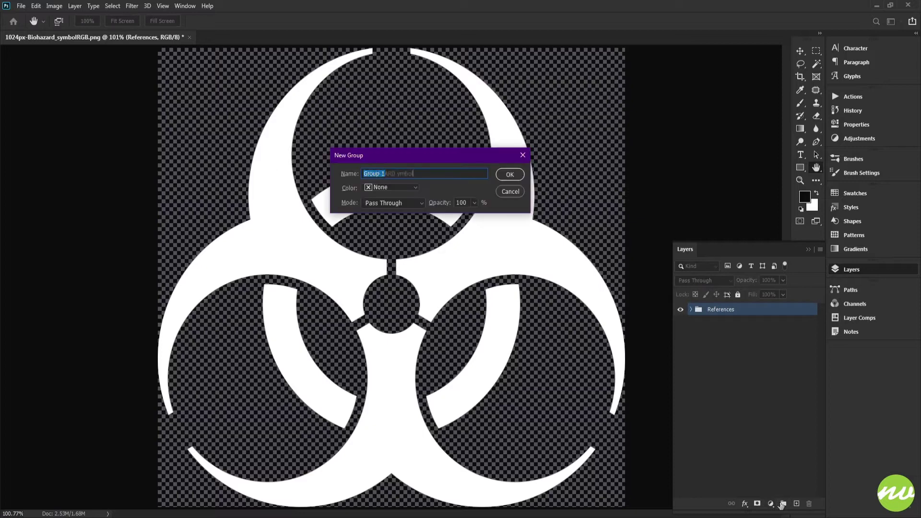
type("S")
key("Return")
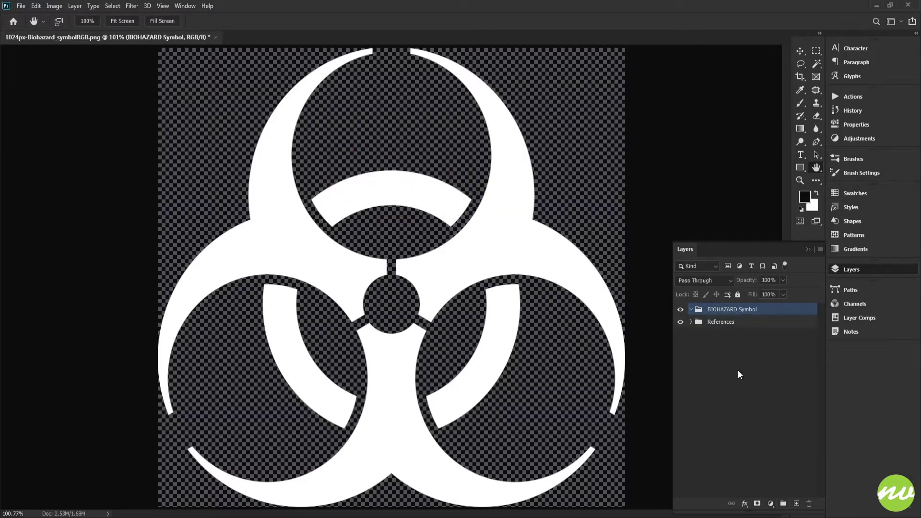
Step: Duplicate the BIOHAZARD Symbol group, nest the copy inside it, and rename it 'Symbol Design'
key("ctrl+j")
key("ctrl+bracketleft")
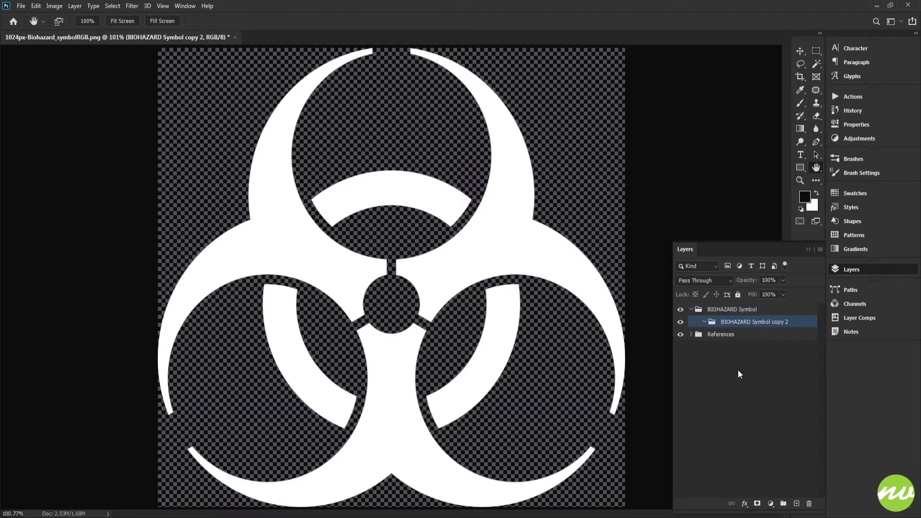
double_click(746, 321)
left_click_drag(754, 323, 815, 325)
key("BackSpace")
type("Design")
key("Return")
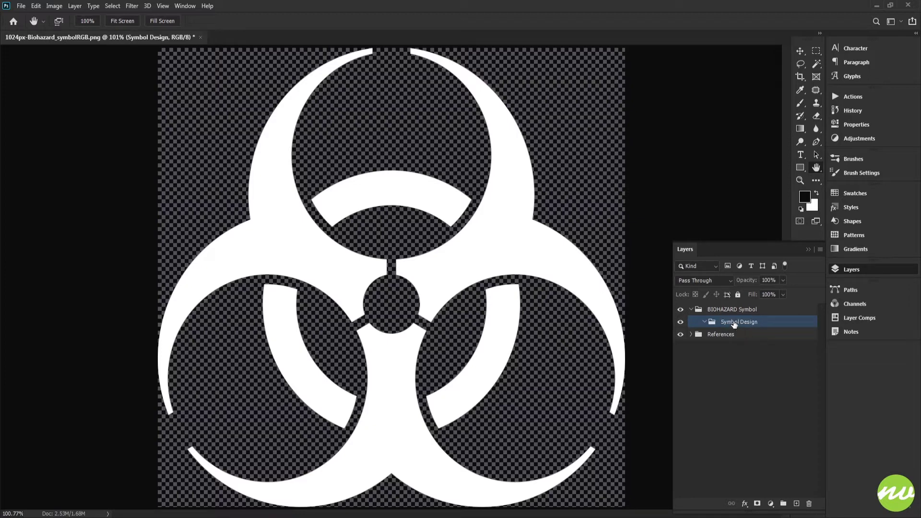
Step: Duplicate the Symbol Design group and rename the copy 'Symbol Welded'
key("z")
key("ctrl+j")
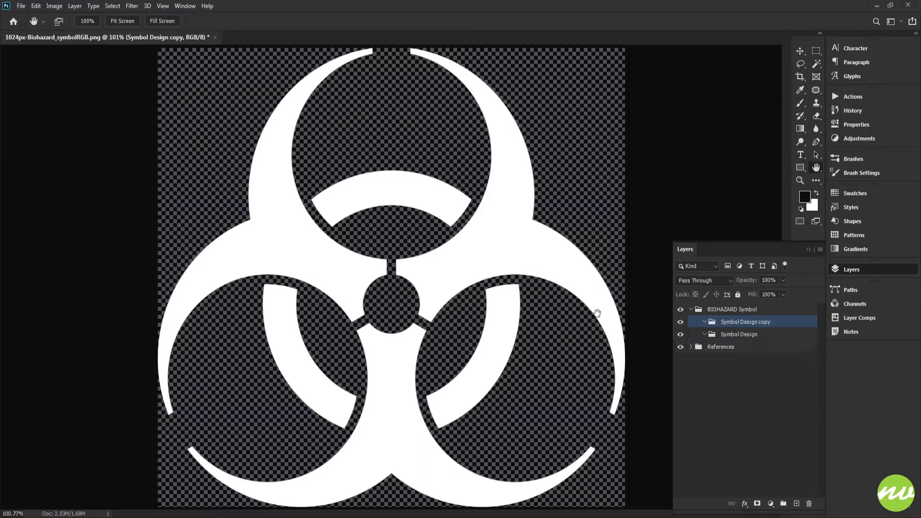
double_click(740, 321)
left_click_drag(740, 321, 801, 322)
type("Welded")
key("Return")
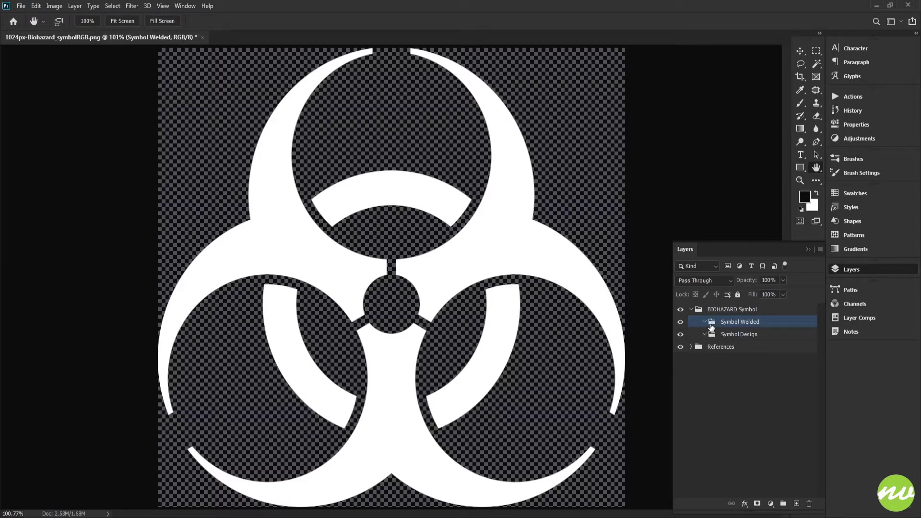
Step: Hide the Symbol Welded group, check the Rectangle tool's Path Operations, and select Symbol Design
left_click(681, 322)
key("u")
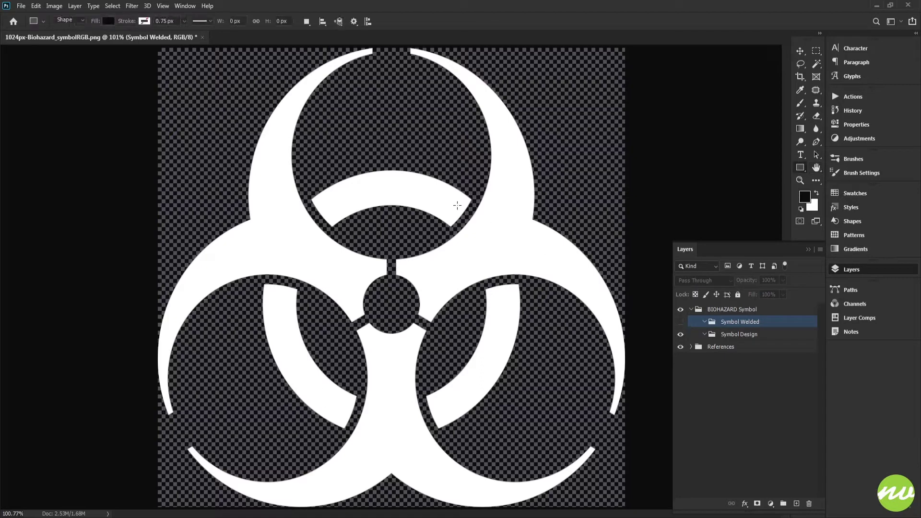
left_click(307, 22)
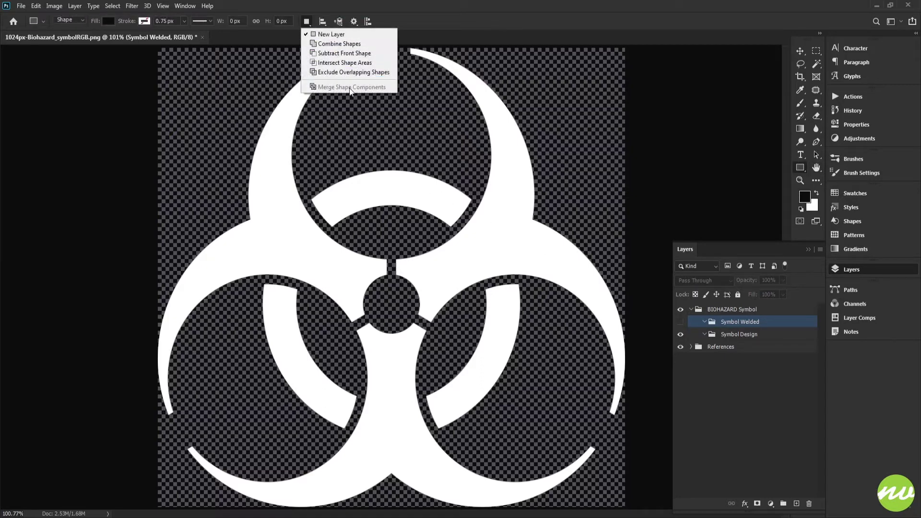
left_click(445, 42)
key("h")
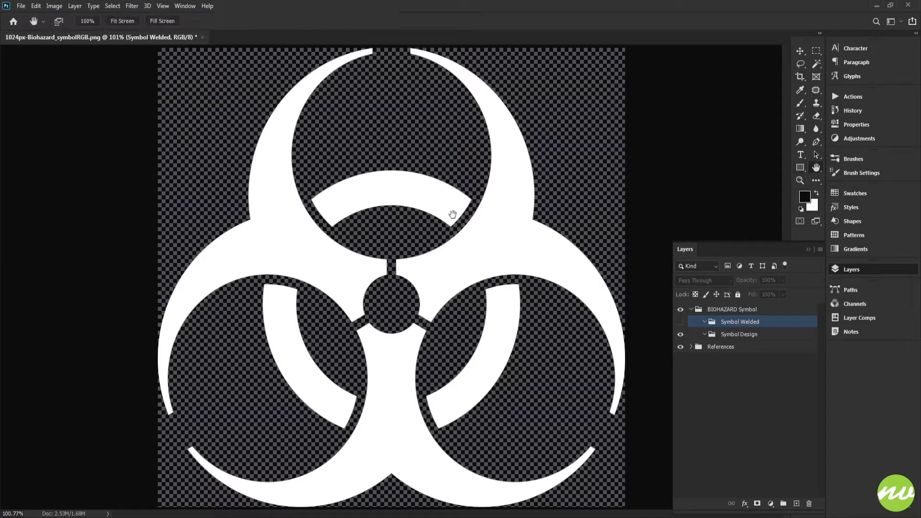
left_click(721, 335)
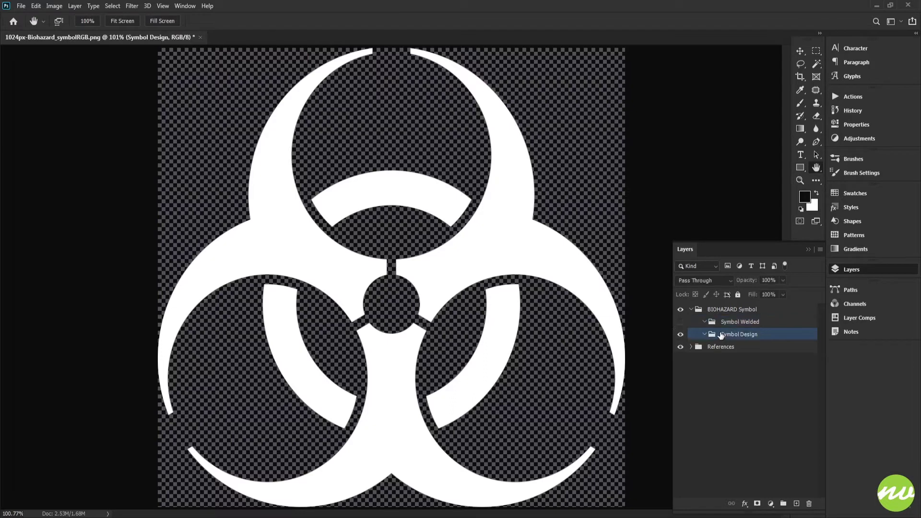